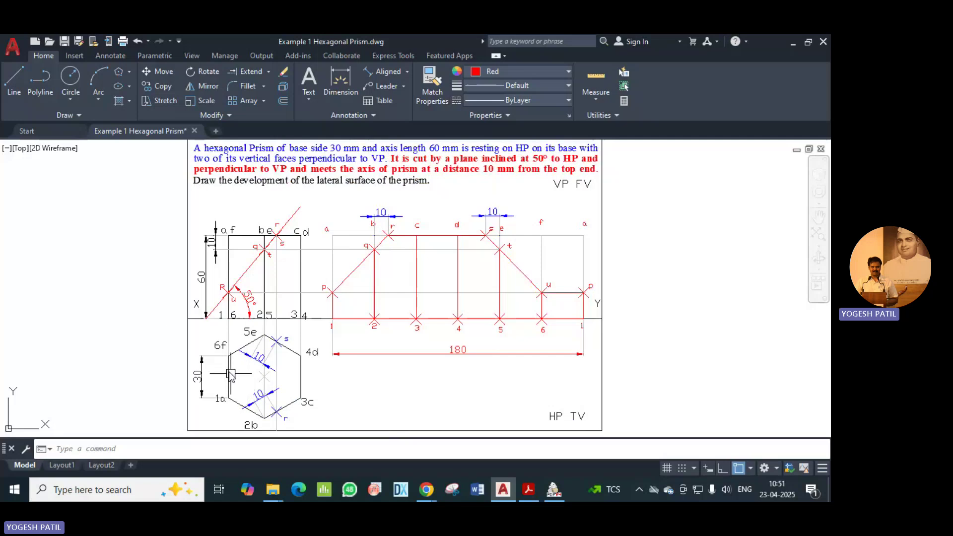
- Draw a regular six-sided polygon by its edge beside the drawing sheet, with Ortho on and a vertical 30 mm side
click(264, 74)
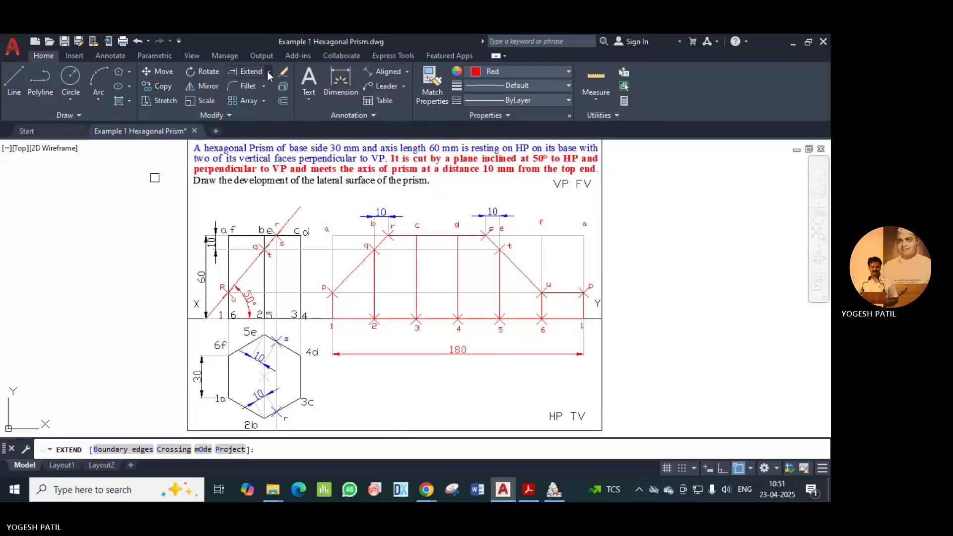
click(268, 74)
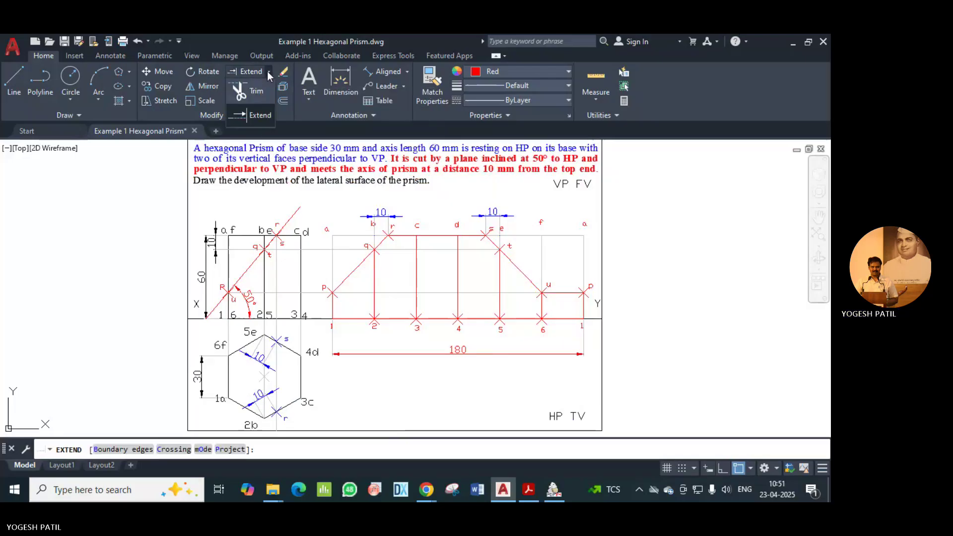
click(128, 73)
click(138, 118)
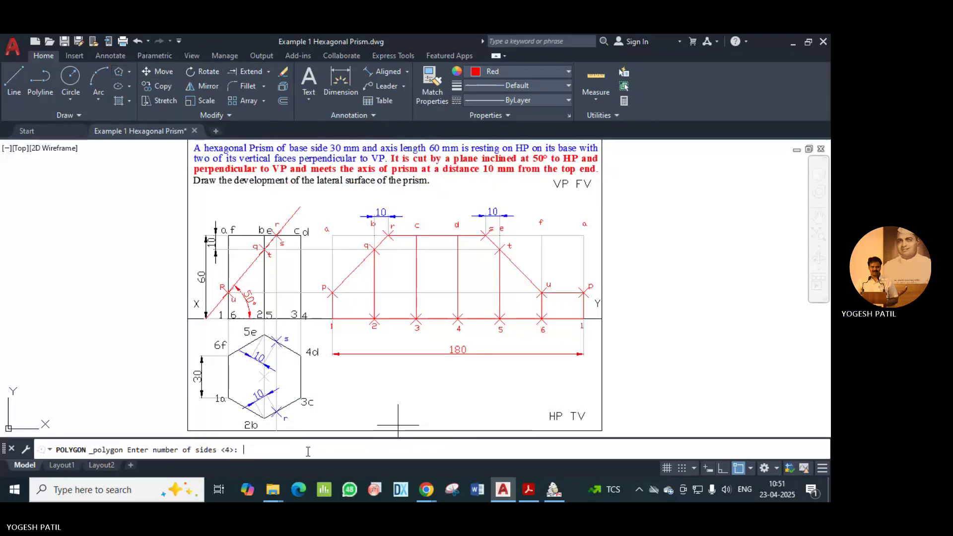
text(6)
key(Return)
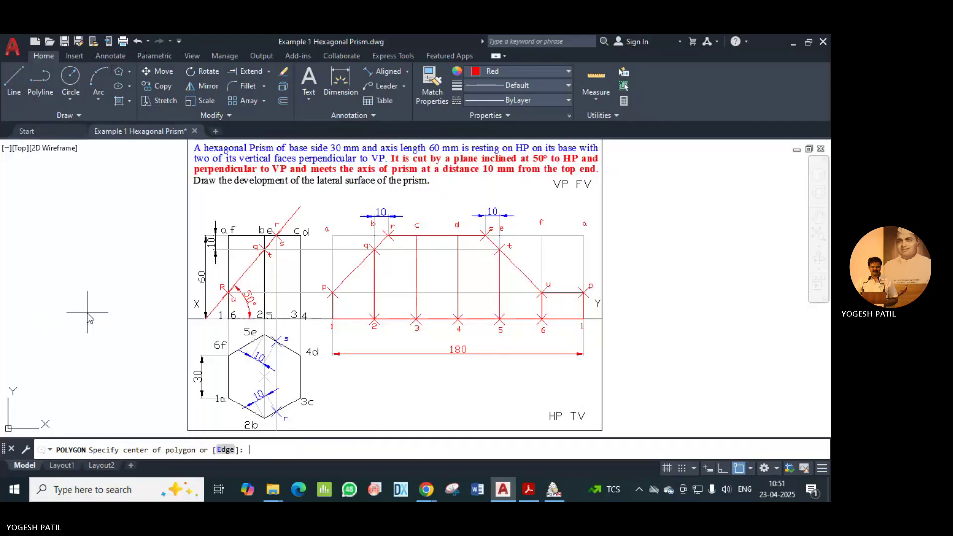
click(226, 449)
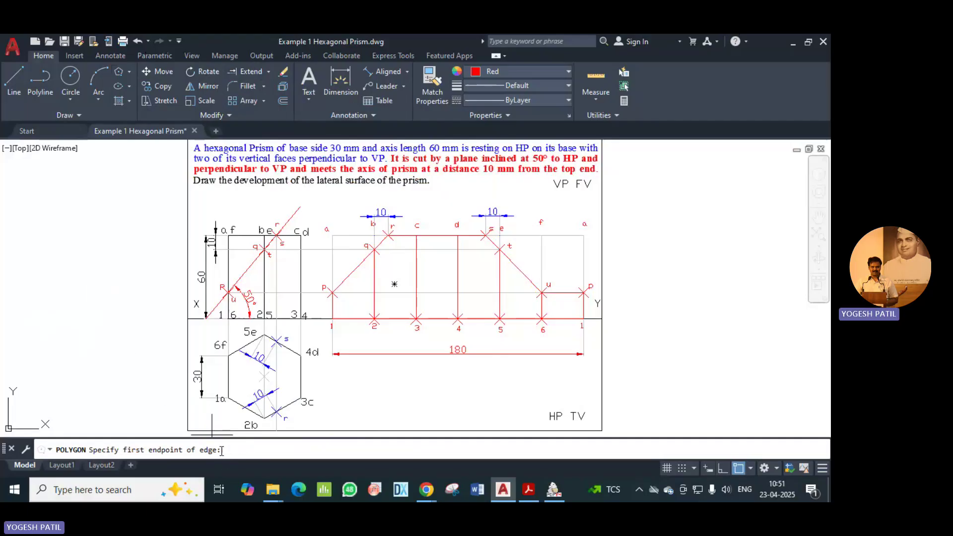
click(90, 357)
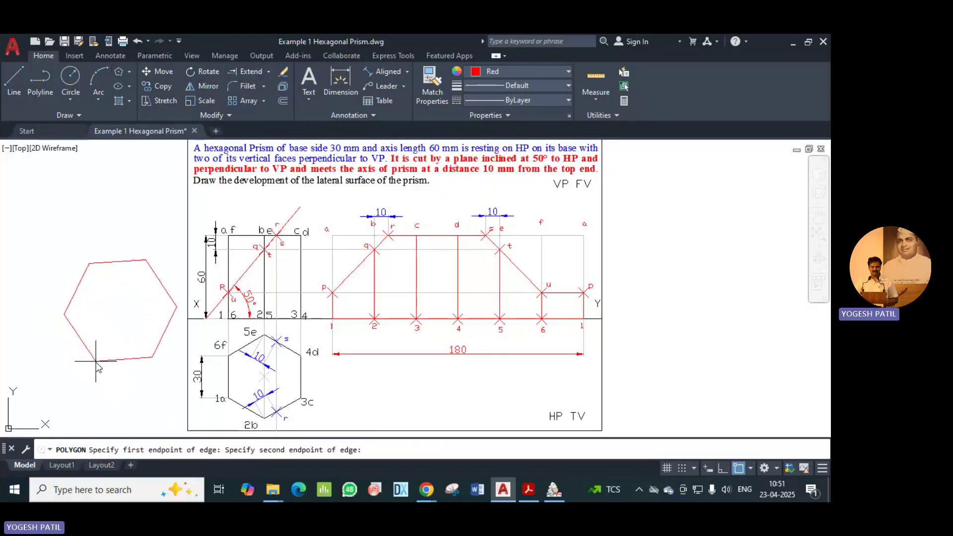
click(724, 469)
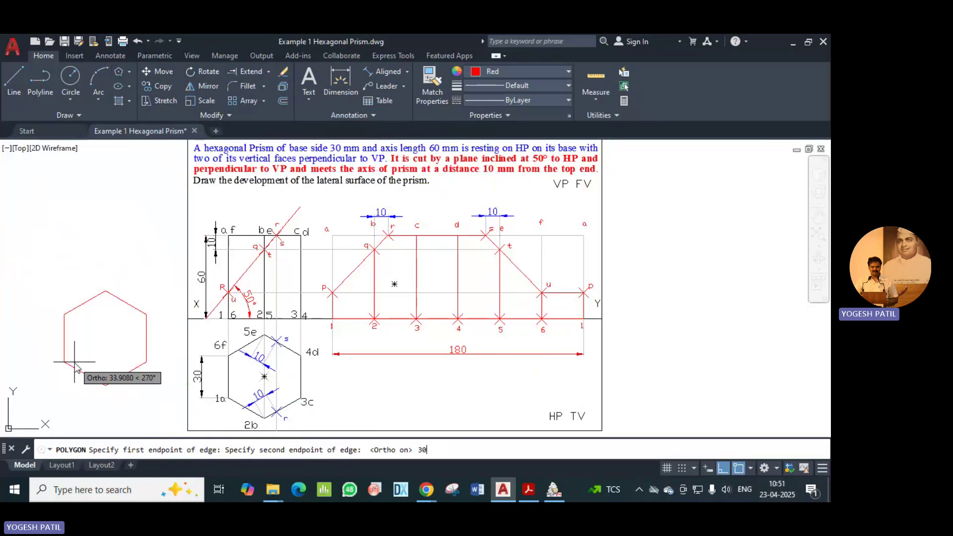
key(Return)
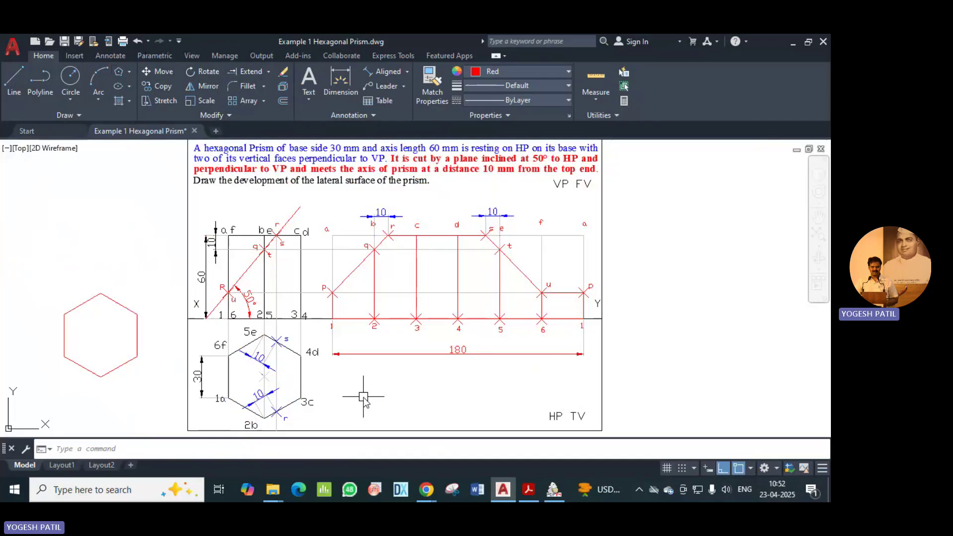
- Delete the practice hexagon drawn beside the sheet
click(131, 360)
key(Delete)
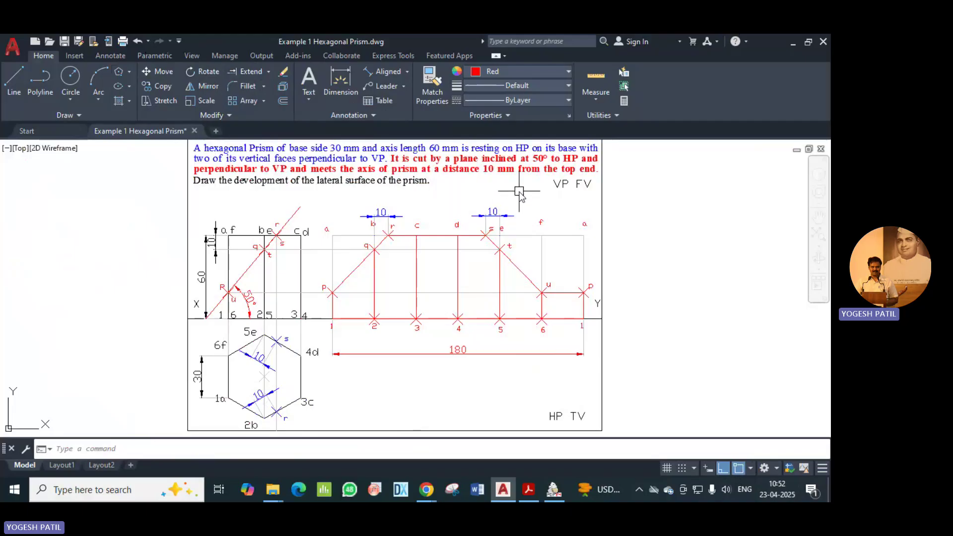
- Delete the inclined cutting-plane line from the front view of the prism
click(294, 217)
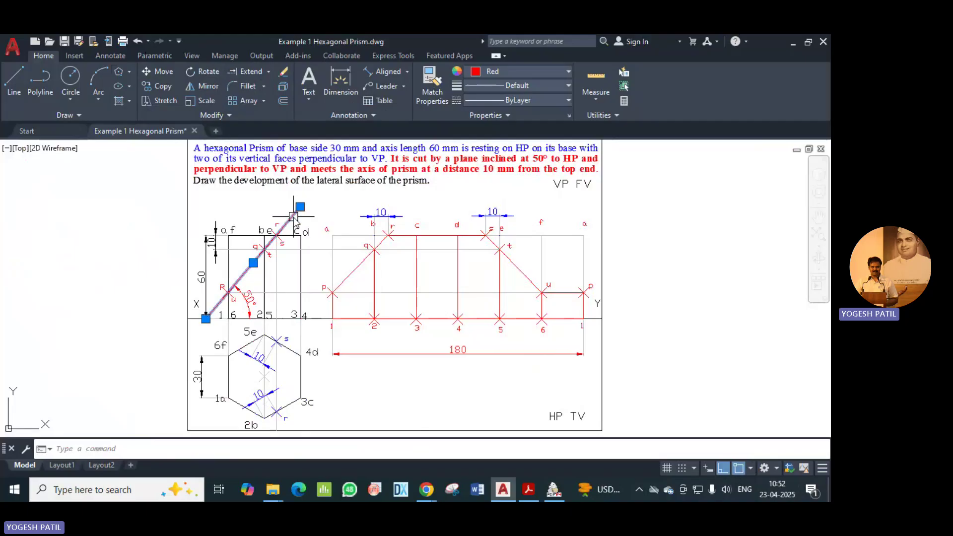
key(Delete)
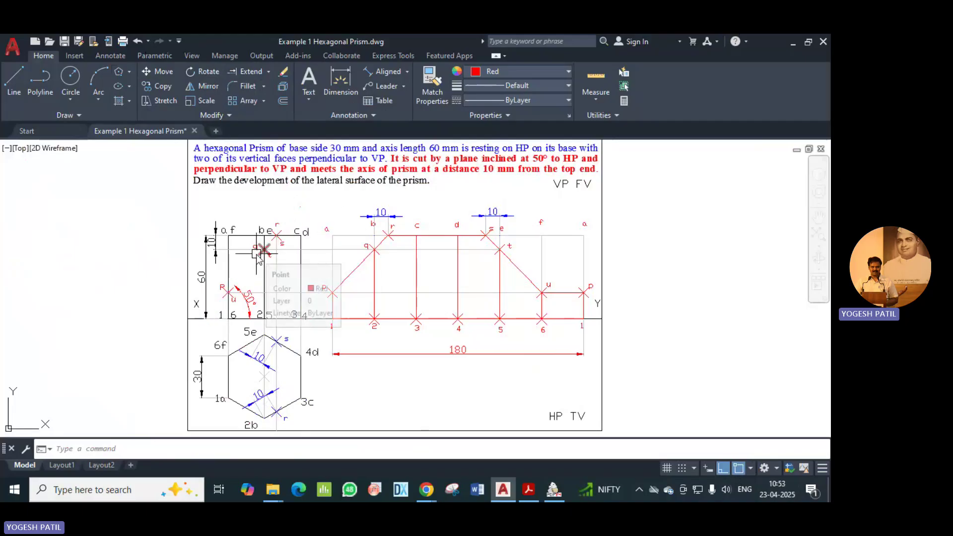
- Draw a 10 mm line vertically down from the axis top at b, e in the front view, and erase it
click(14, 78)
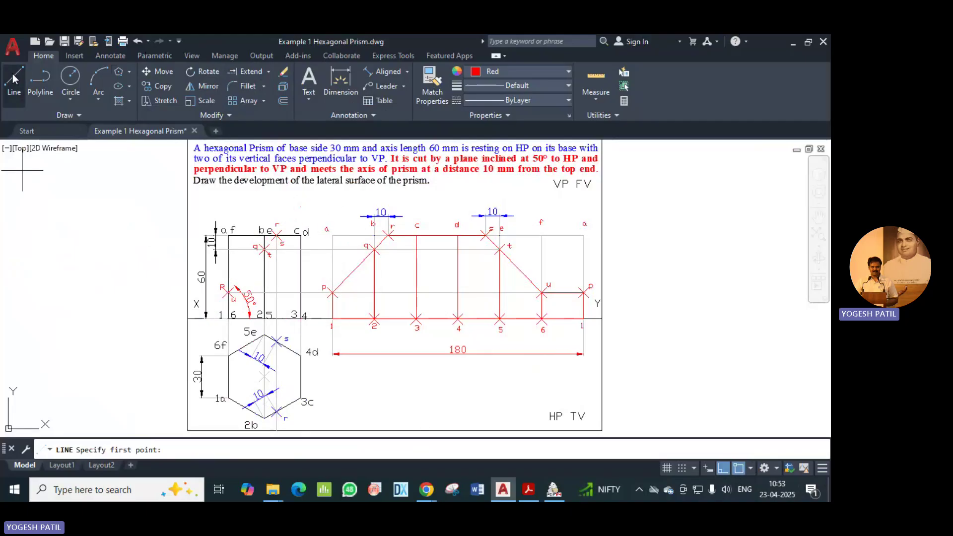
click(265, 236)
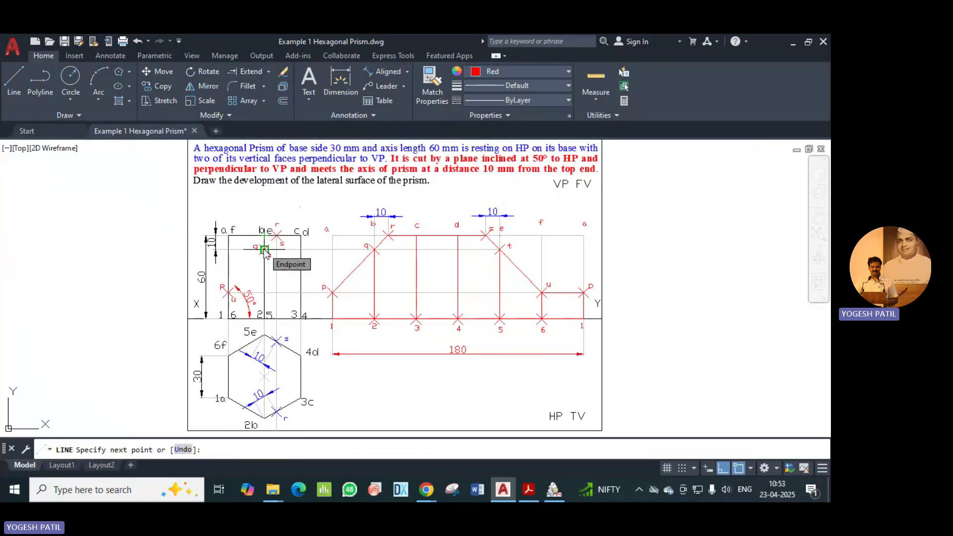
click(264, 249)
text(1)
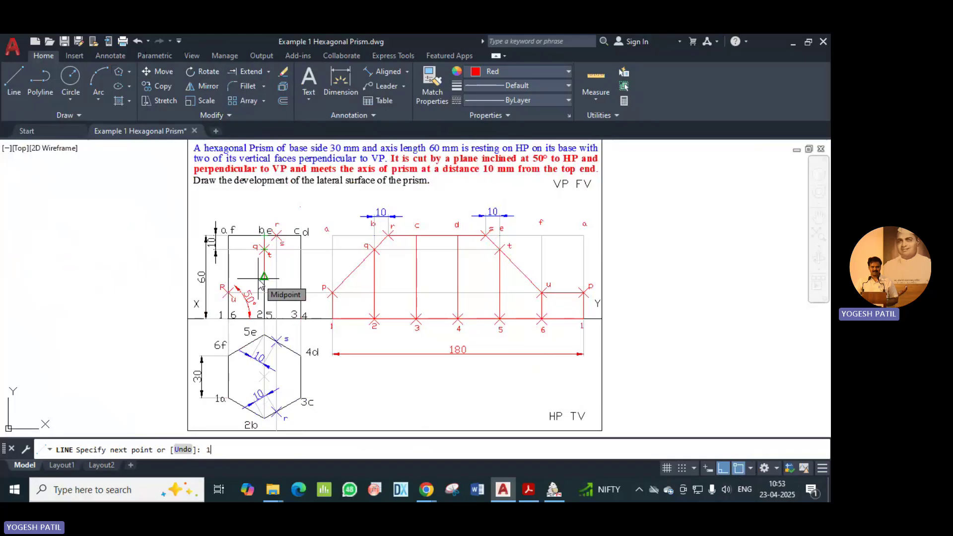
text(0)
key(Return)
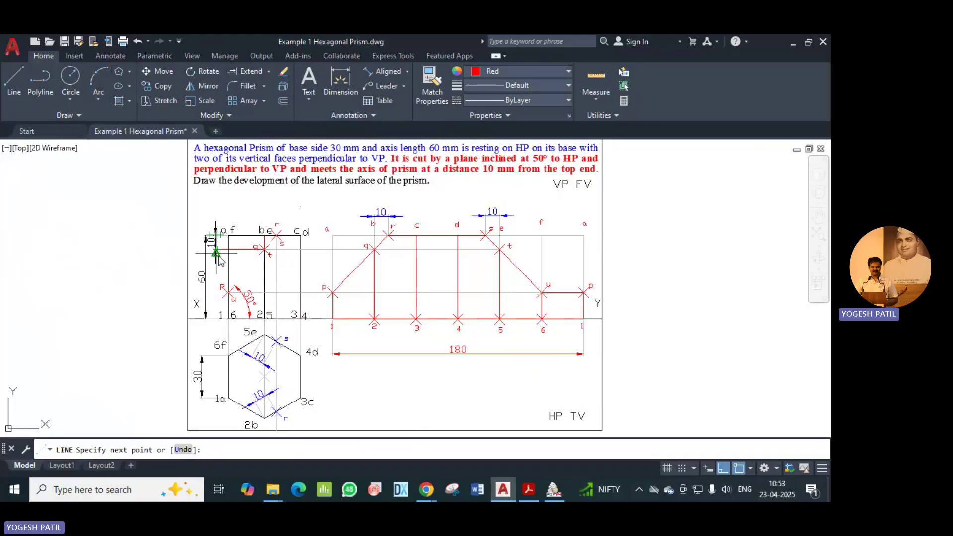
key(Escape)
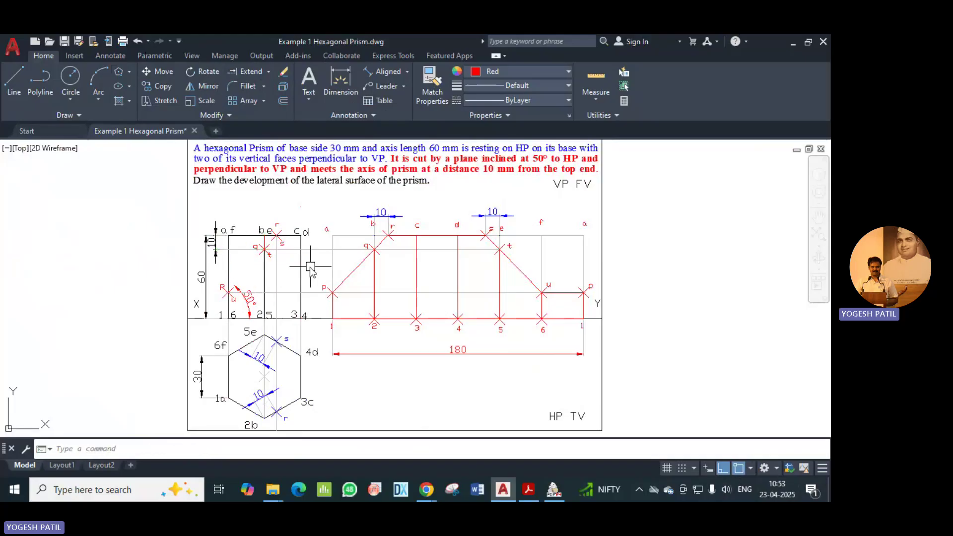
click(266, 247)
key(Delete)
- Turn Ortho off and Dynamic Input on for drawing an inclined line from point q, t on the axis
mouse_move(258, 259)
click(15, 82)
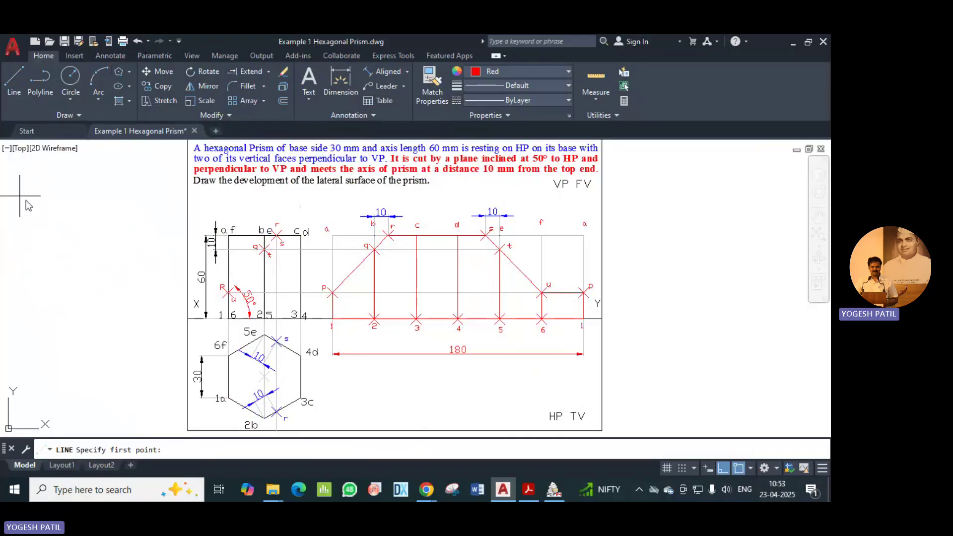
click(265, 249)
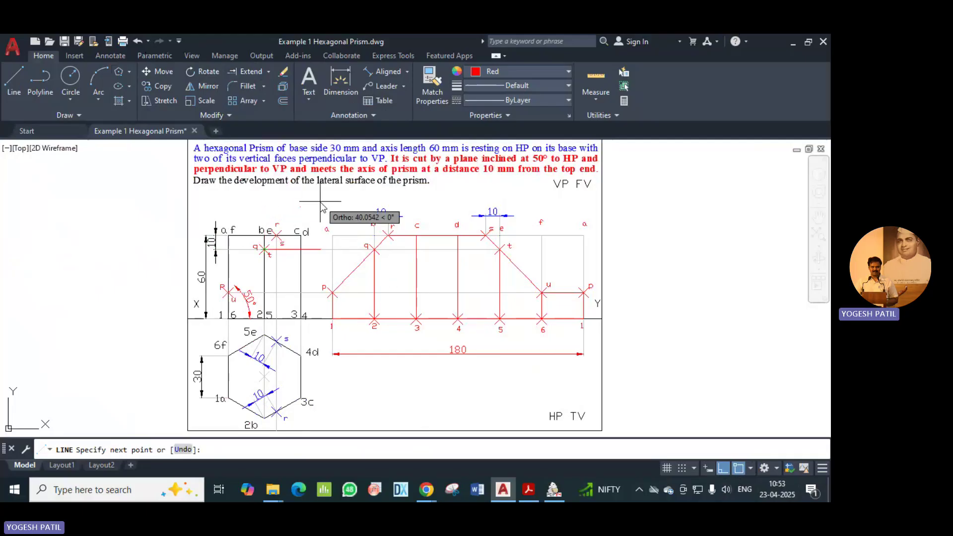
click(722, 468)
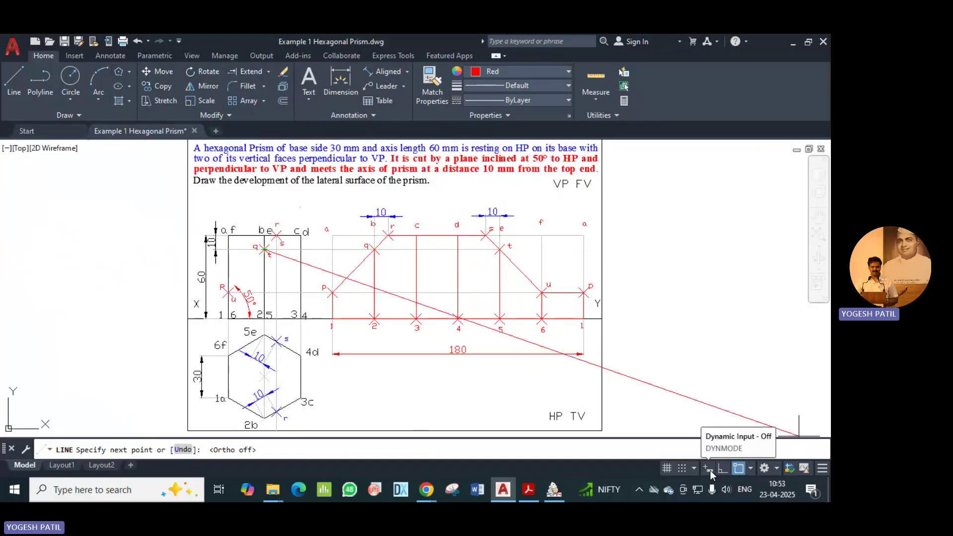
click(710, 469)
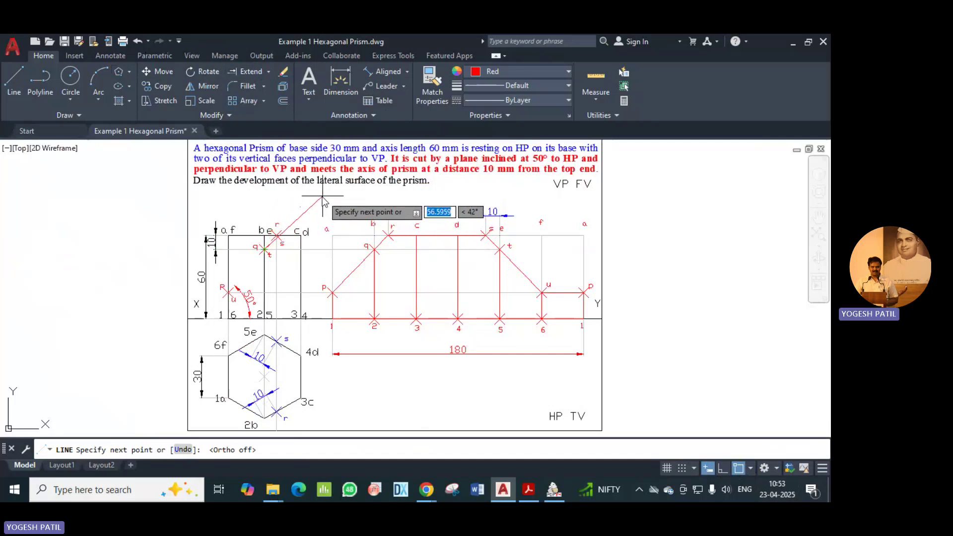
key(Escape)
- Draw a line about 40 mm long at 50° upward from point q, t on the prism axis
click(14, 80)
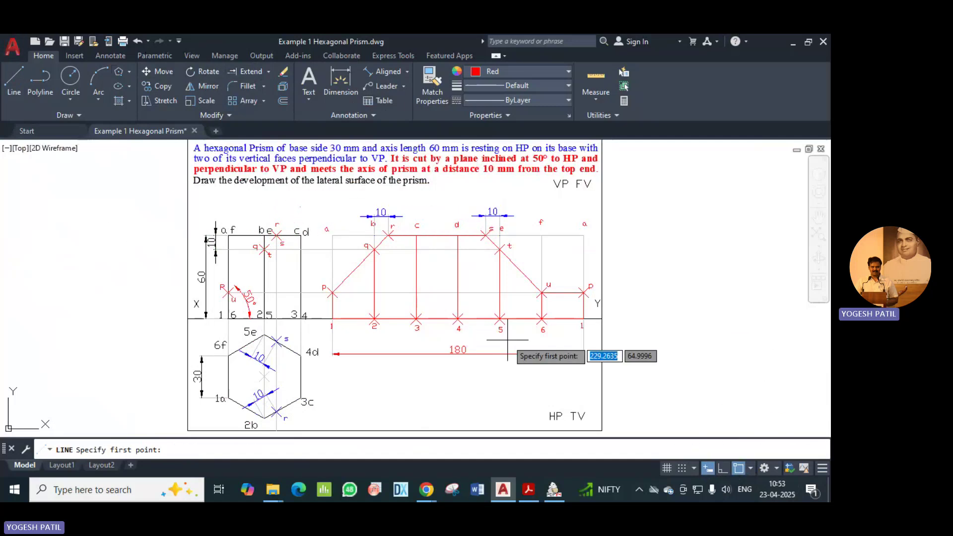
click(265, 249)
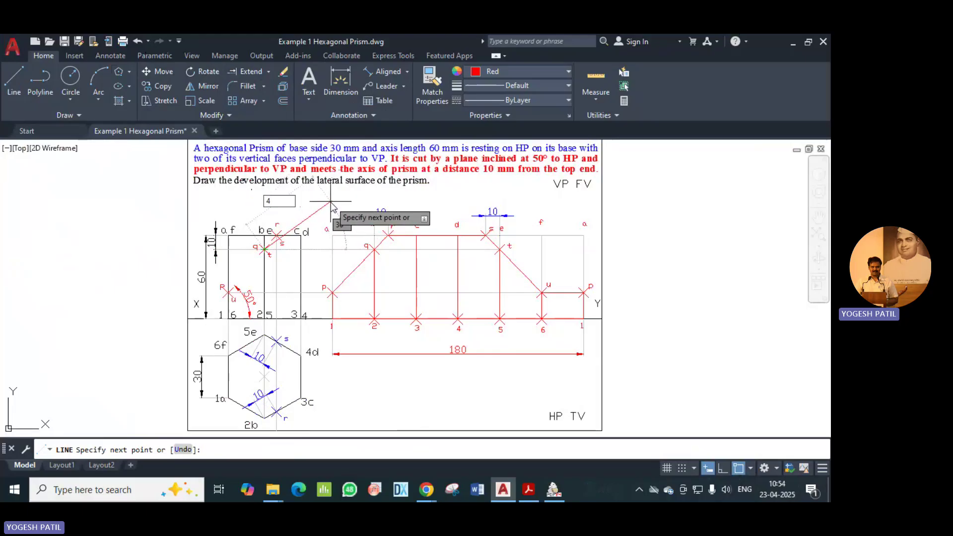
key(Tab)
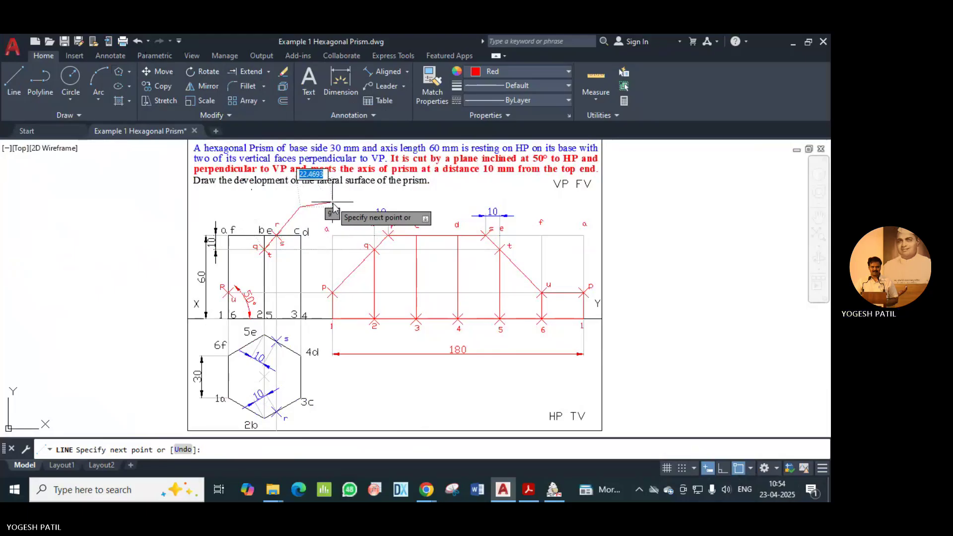
key(Return)
key(Return)
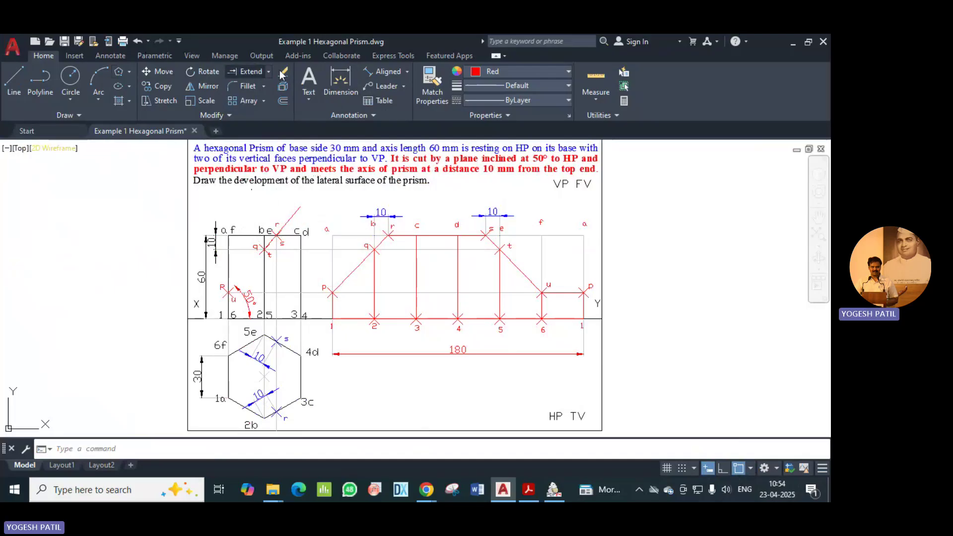
- Add an angular dimension between the new inclined line and the horizontal line through q, placed beside the line's upper end
click(407, 74)
click(386, 145)
click(296, 214)
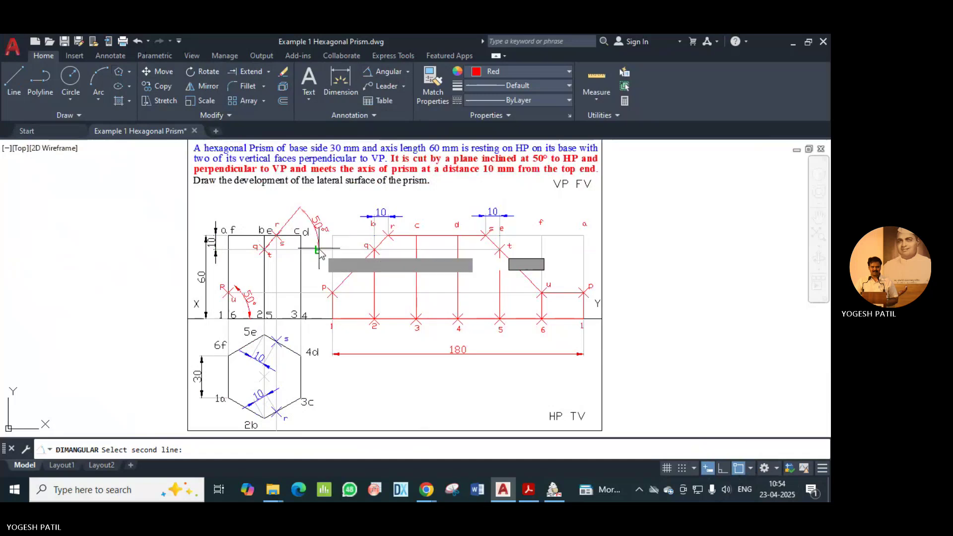
click(297, 237)
click(320, 243)
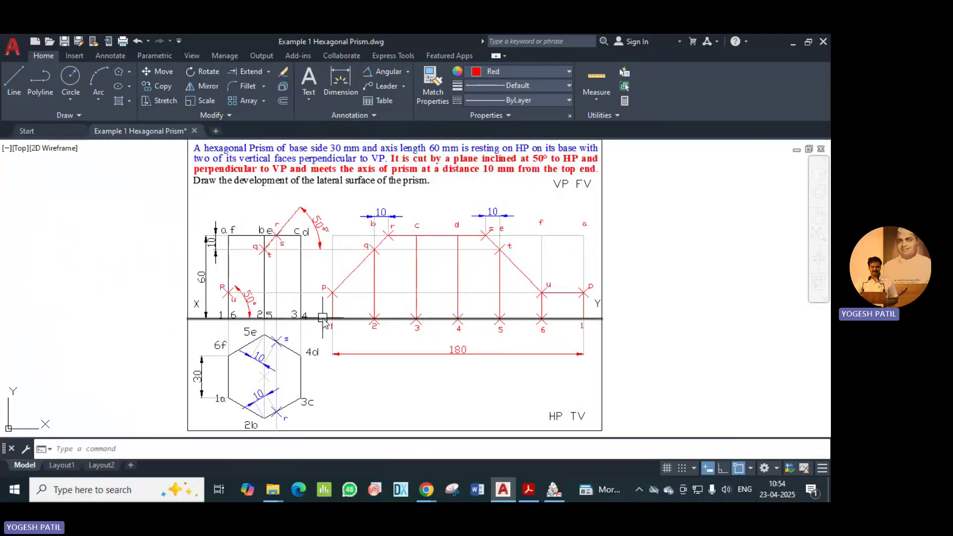
- Extend the inclined cutting-plane line downward from q to the XY line
click(249, 72)
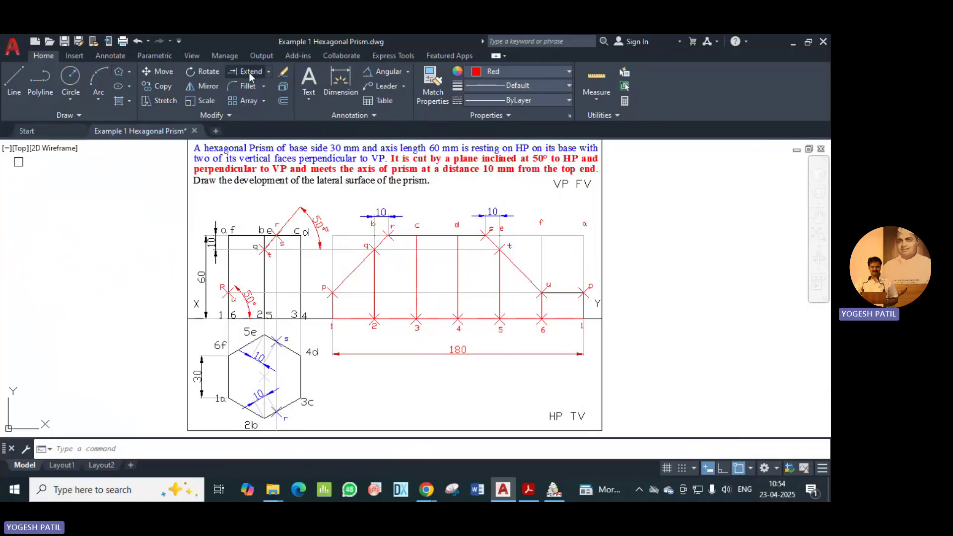
click(259, 254)
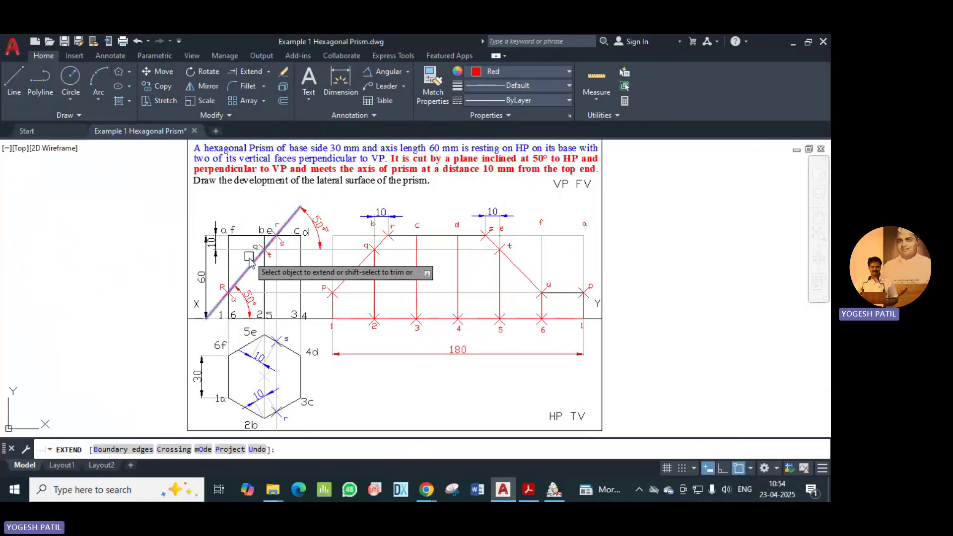
key(Return)
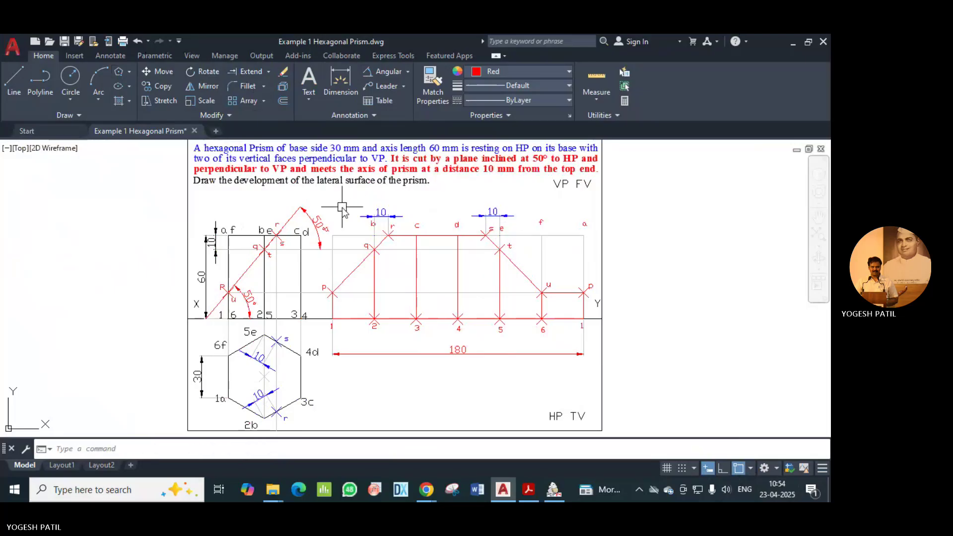
- Delete the angular dimension at the upper end of the cutting-plane line
click(328, 217)
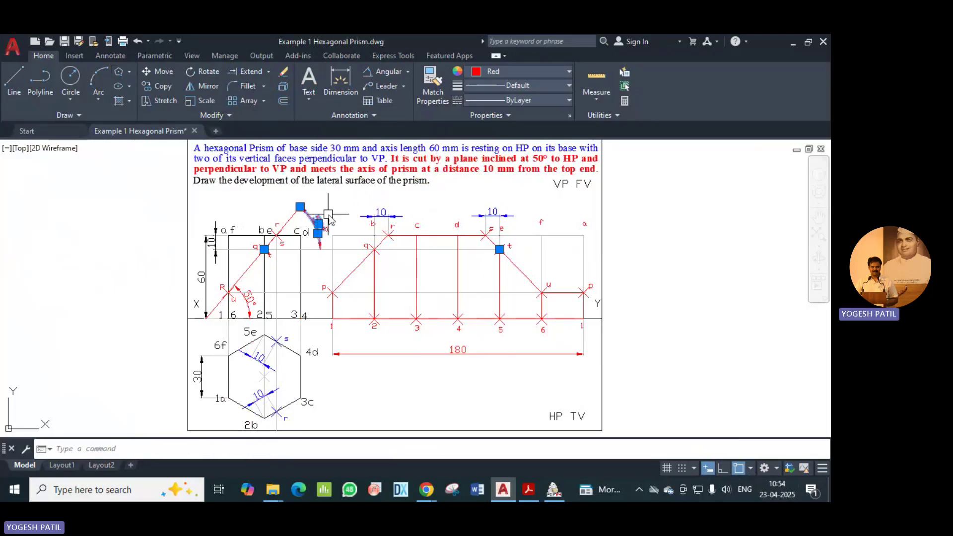
key(Delete)
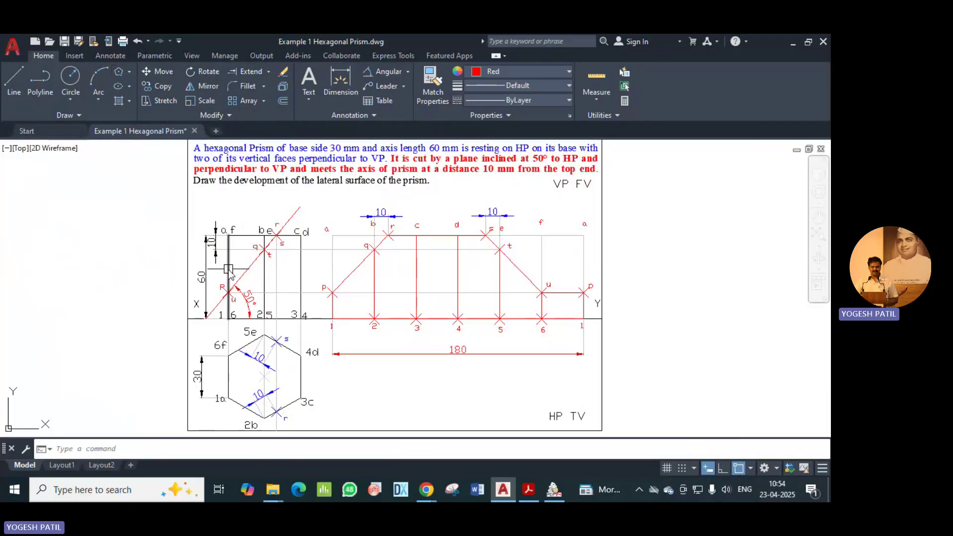
scroll(230, 296, up, 3)
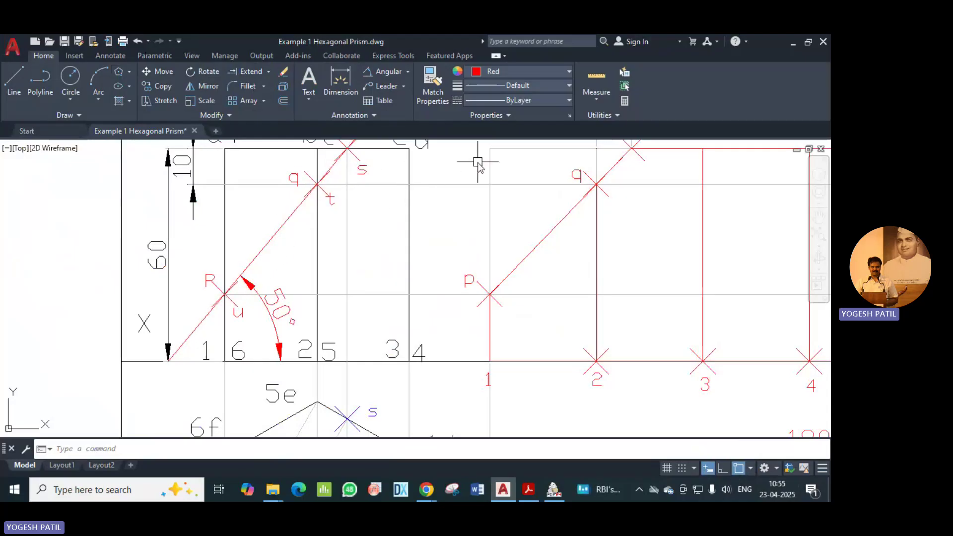
mouse_move(463, 168)
middle_down()
mouse_move(460, 207)
mouse_move(446, 220)
middle_up()
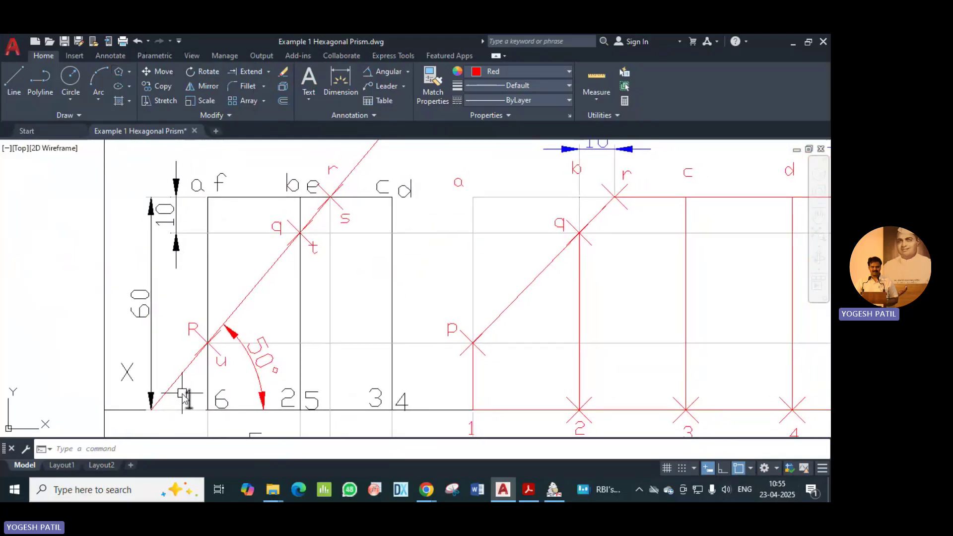
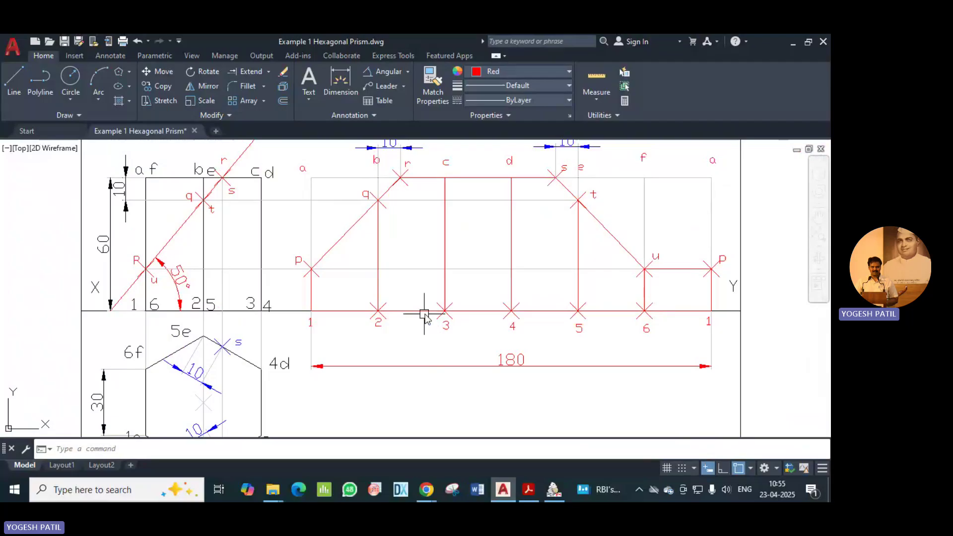
click(424, 311)
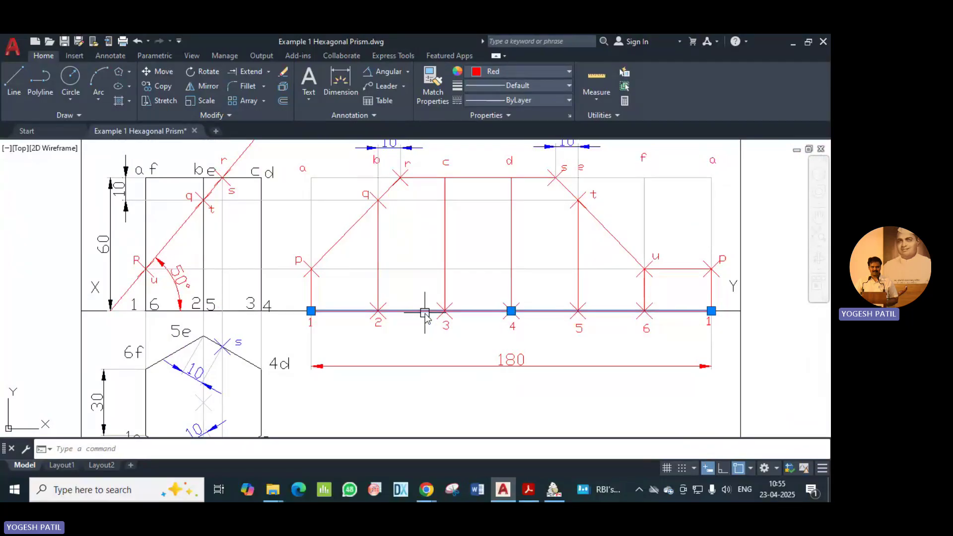
text(i)
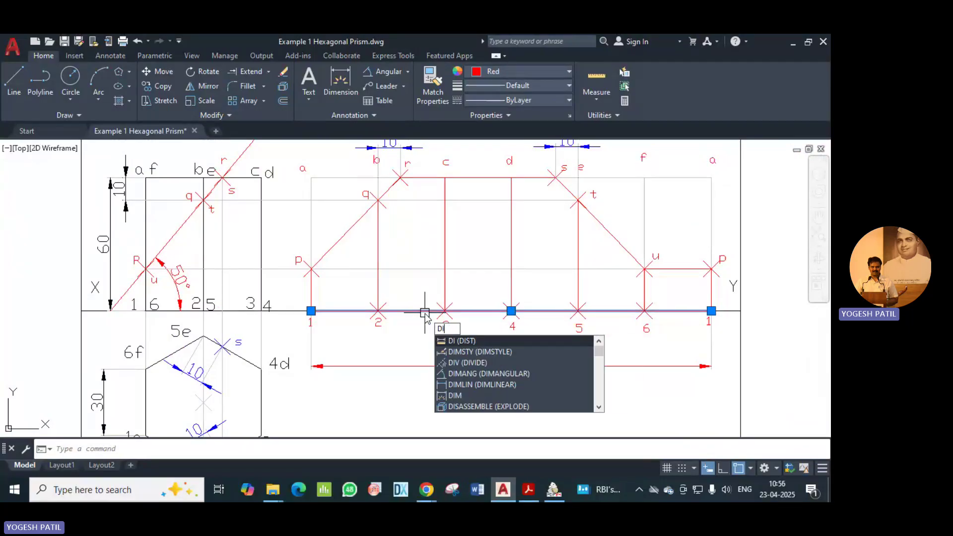
key(Escape)
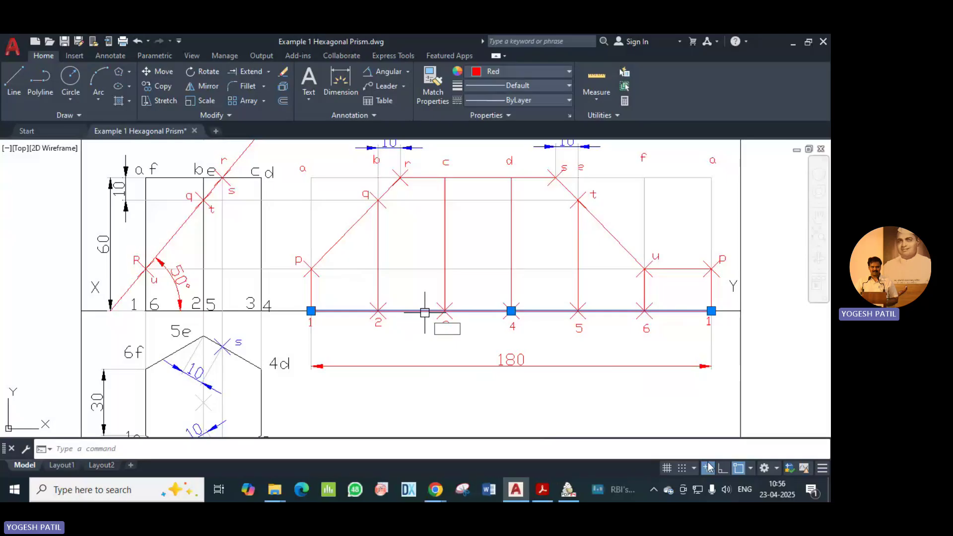
key(Escape)
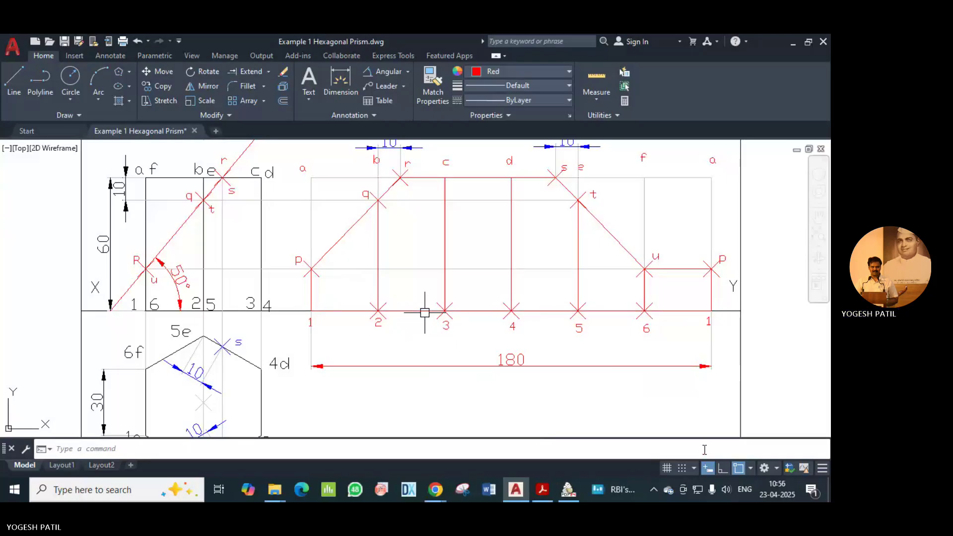
- Turn off dynamic input for command entry and leave nothing selected in the drawing
click(707, 469)
click(492, 311)
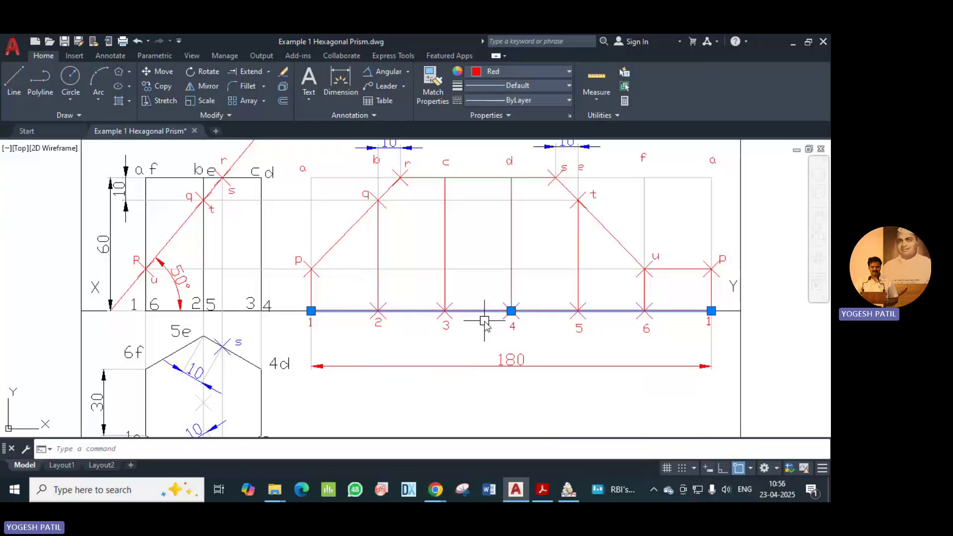
key(Escape)
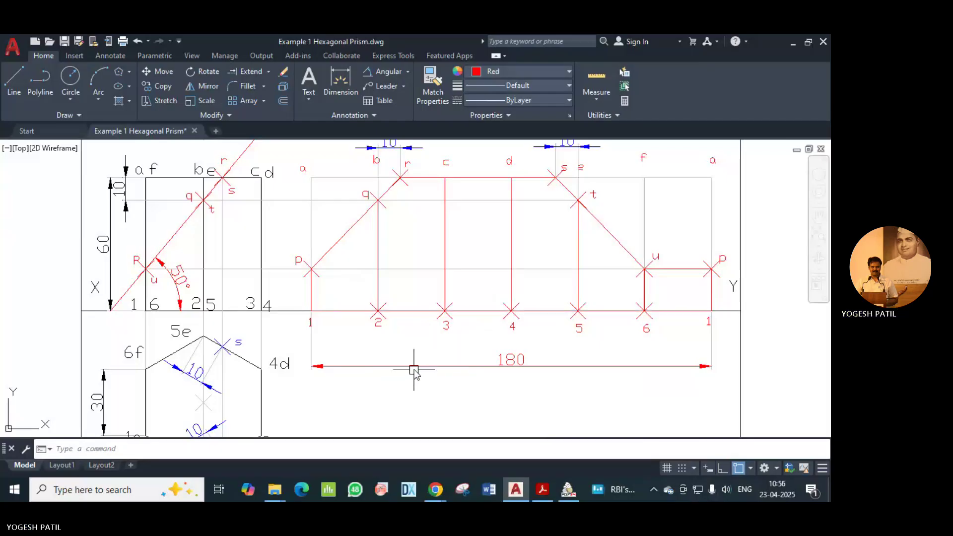
- Try to divide the development's 180 mm base line into equal segments with the Divide command
click(484, 311)
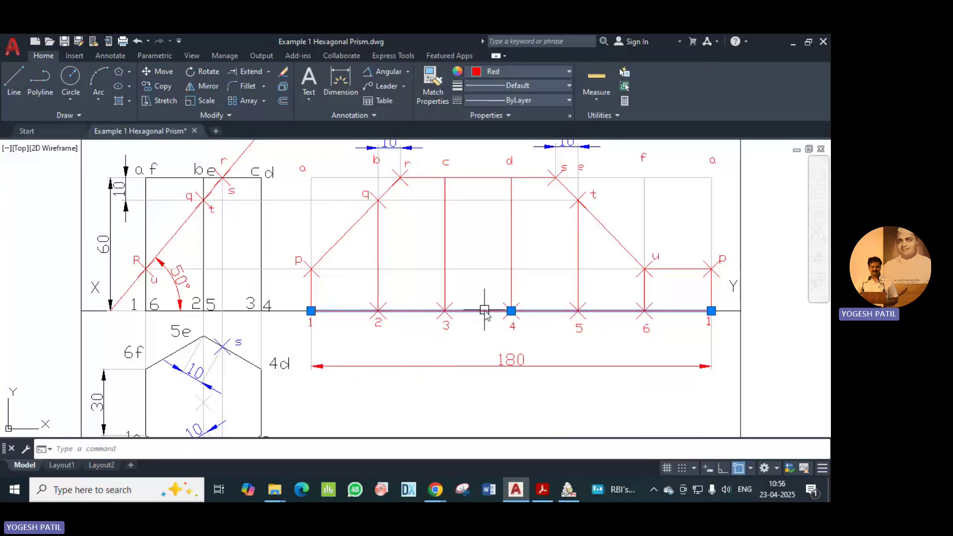
text(dIVIde)
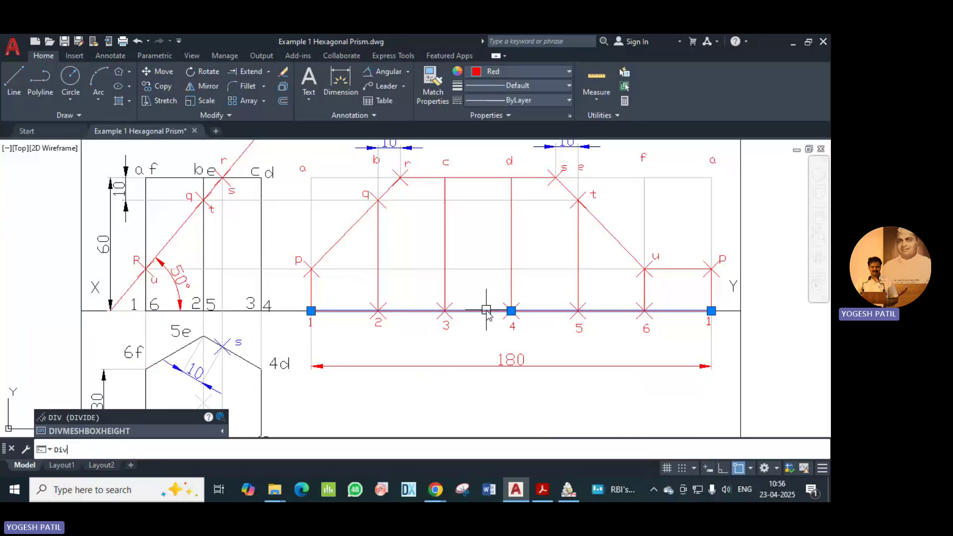
key(Return)
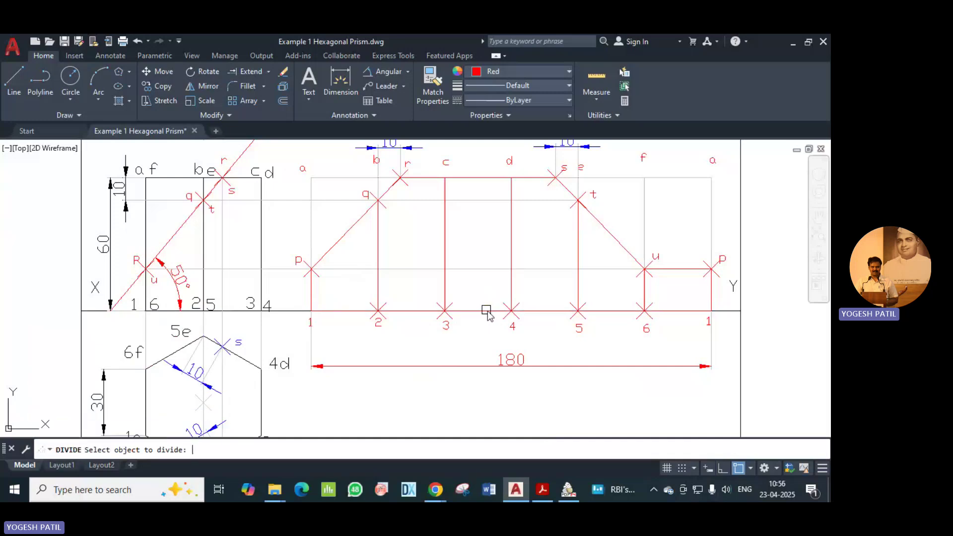
click(475, 310)
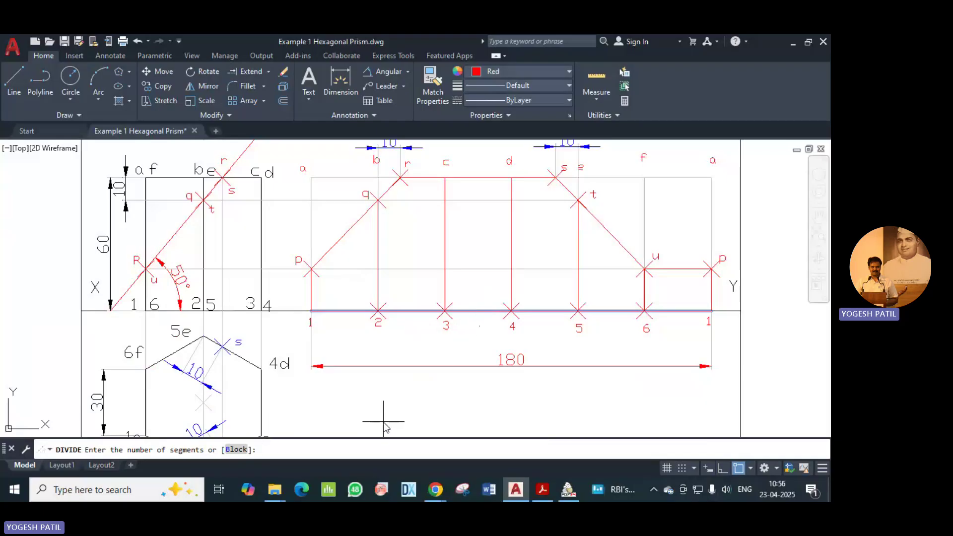
key(Return)
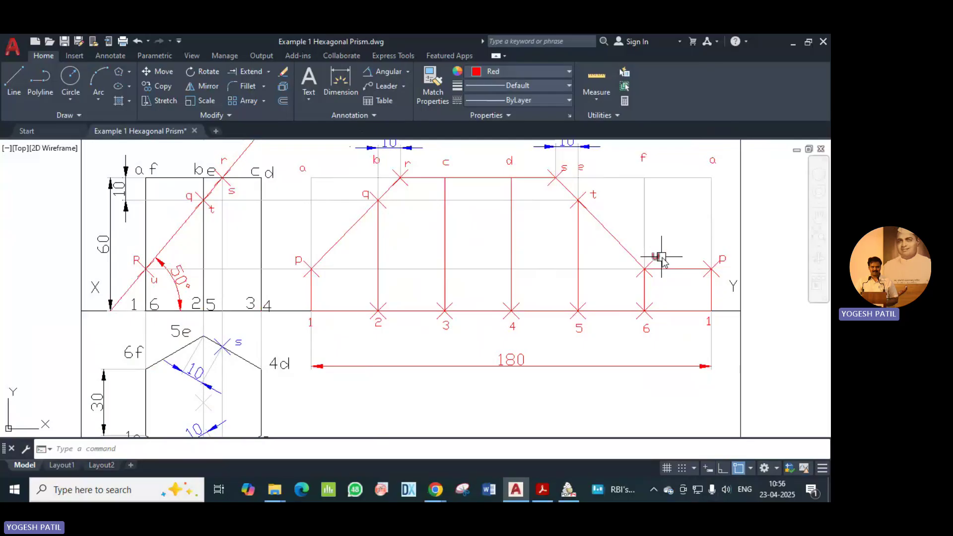
- Examine the horizontal projector from point R, u of the front view across the development, and the complete drawing
click(231, 269)
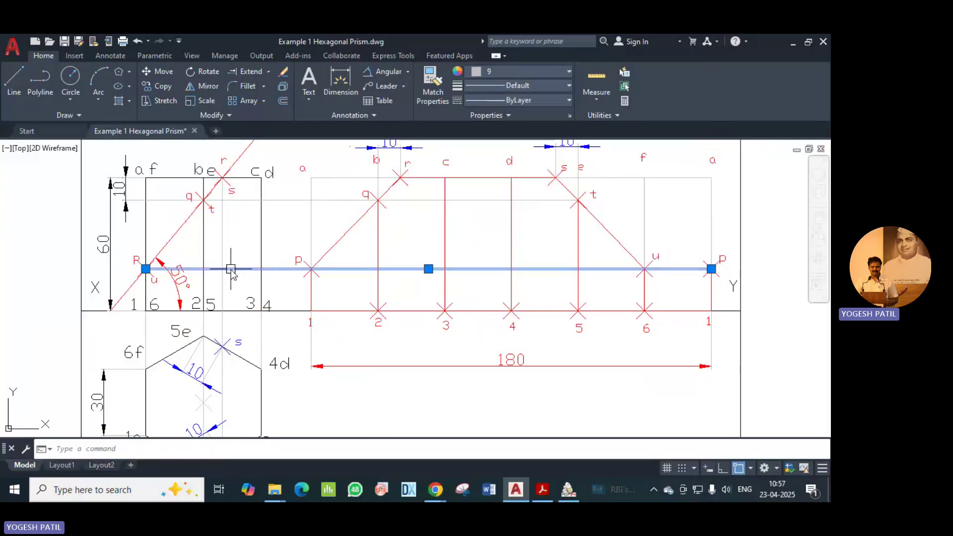
key(Delete)
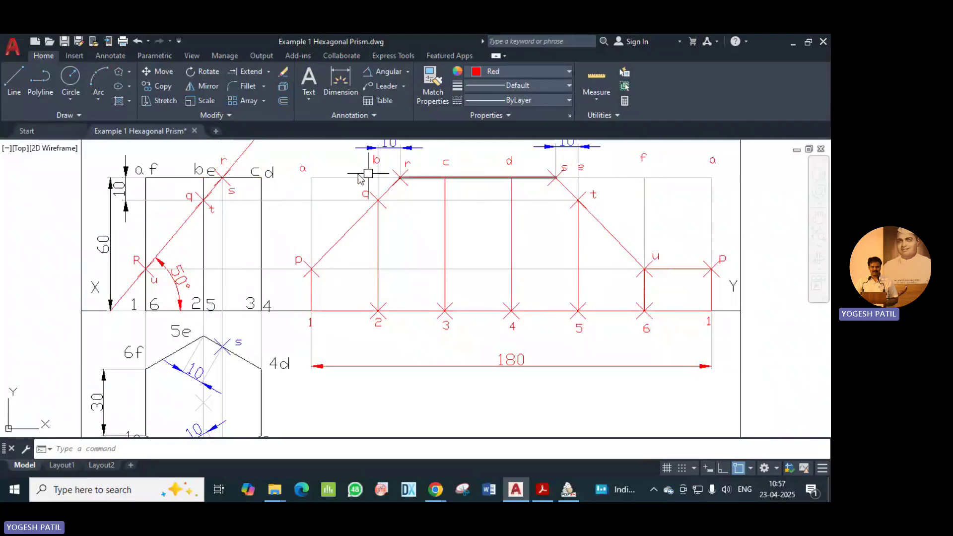
middle_drag(485, 165, 496, 173)
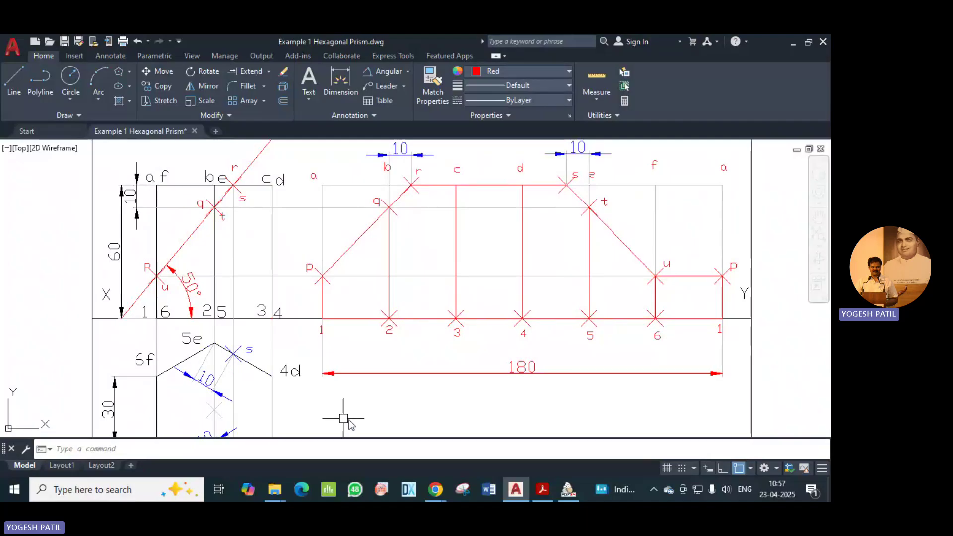
scroll(340, 390, down, 2)
middle_drag(347, 399, 337, 348)
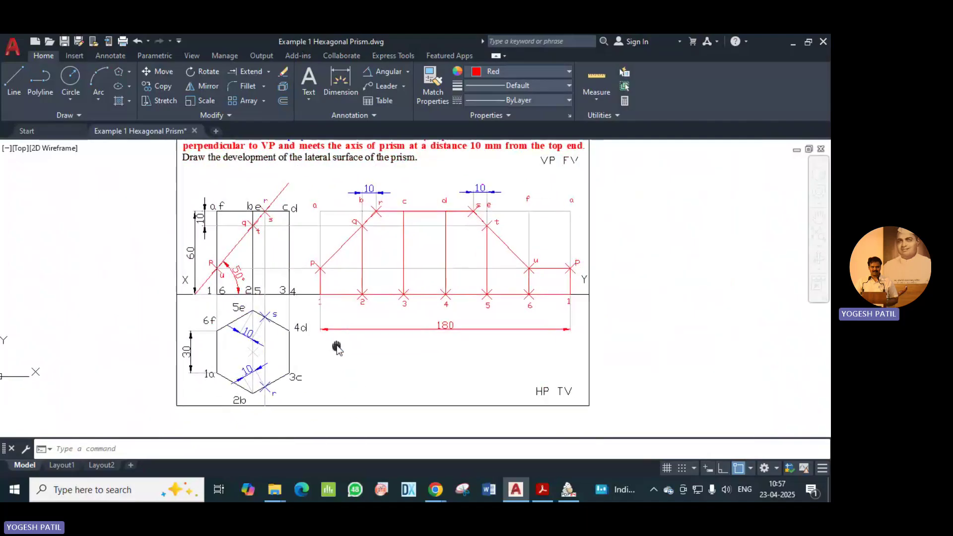